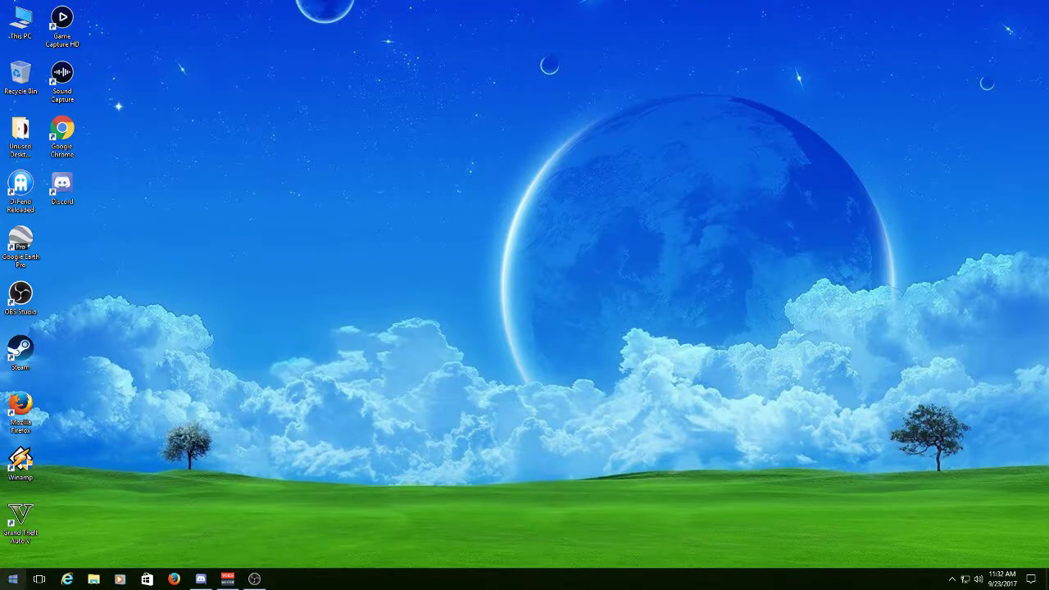
Open Windows Firewall's advanced security settings from the Network & Internet settings
click(12, 578)
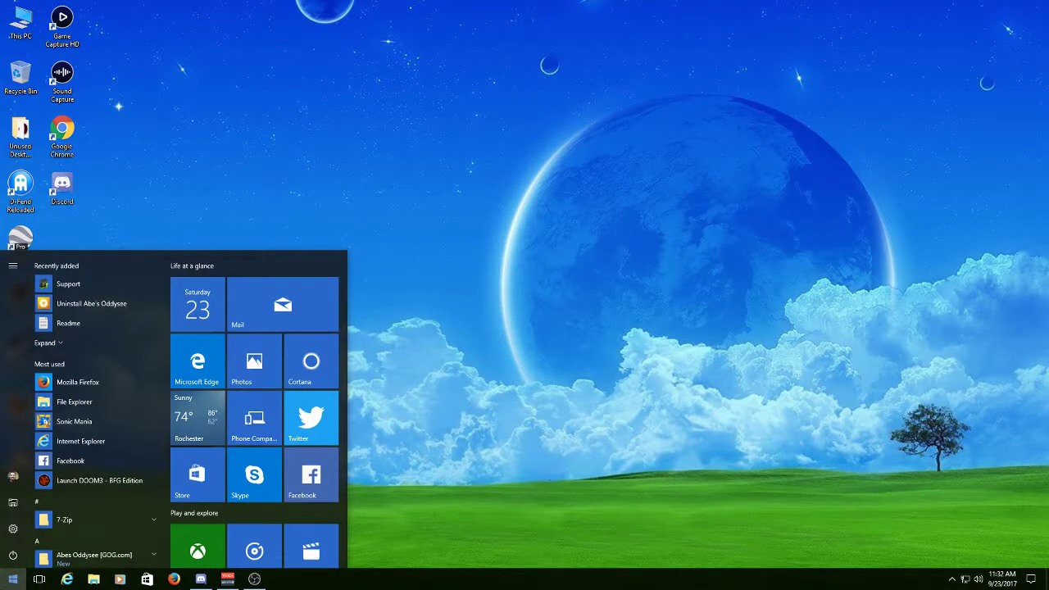
click(13, 529)
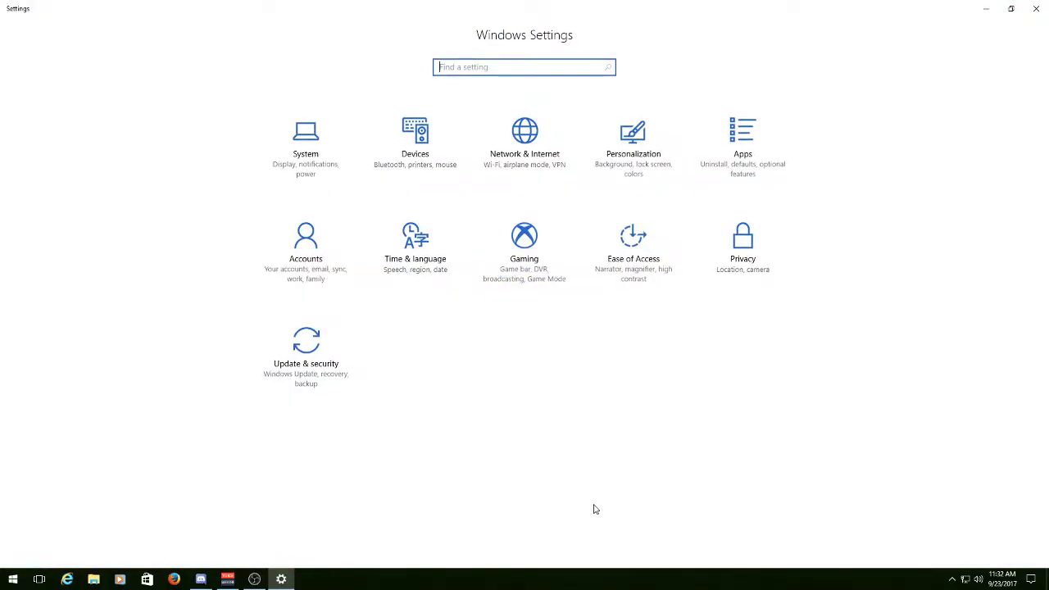
click(524, 137)
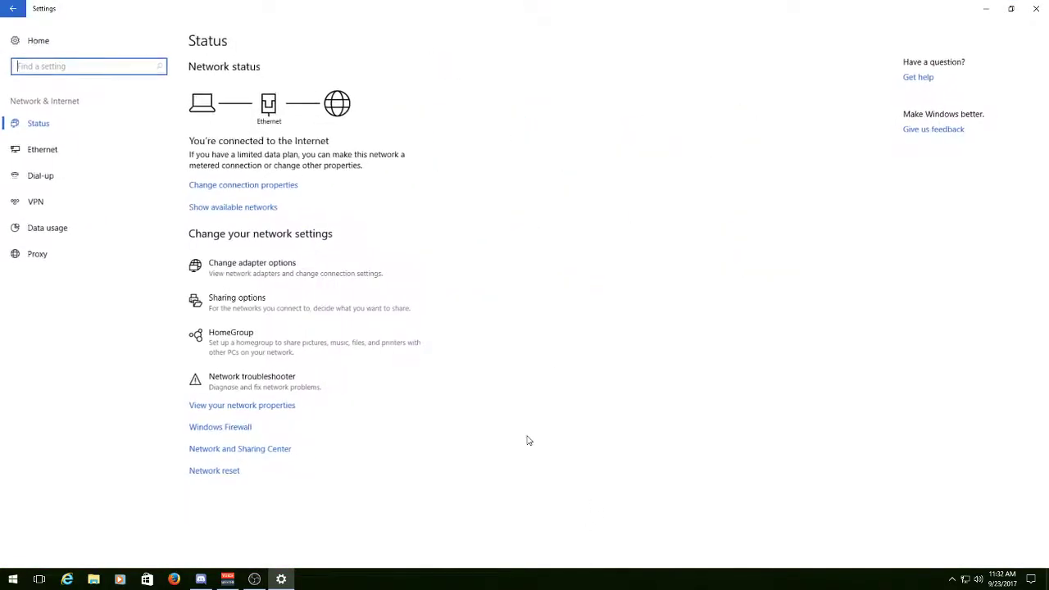
click(234, 428)
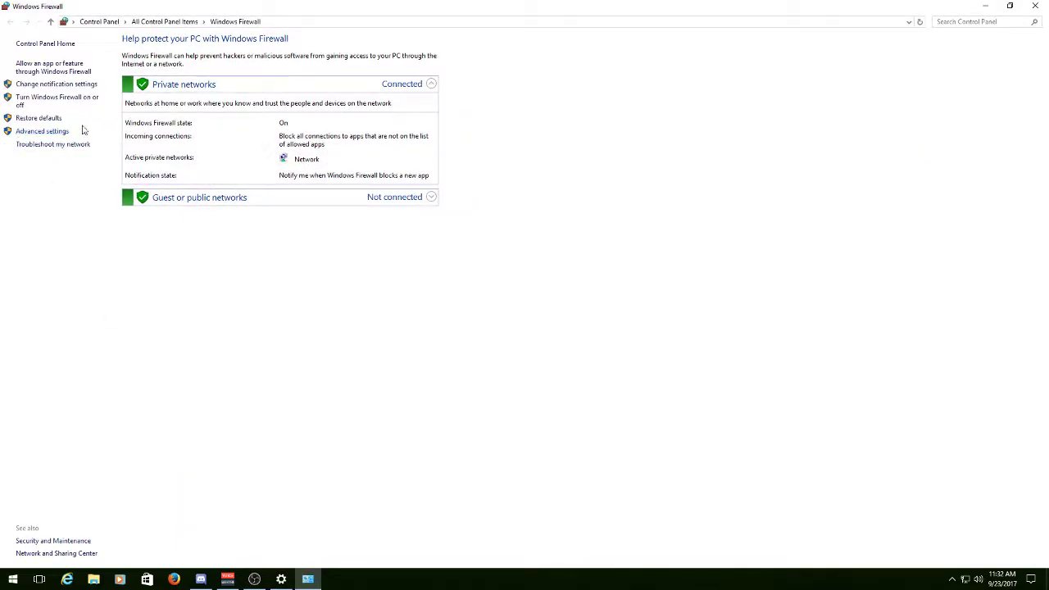
click(39, 134)
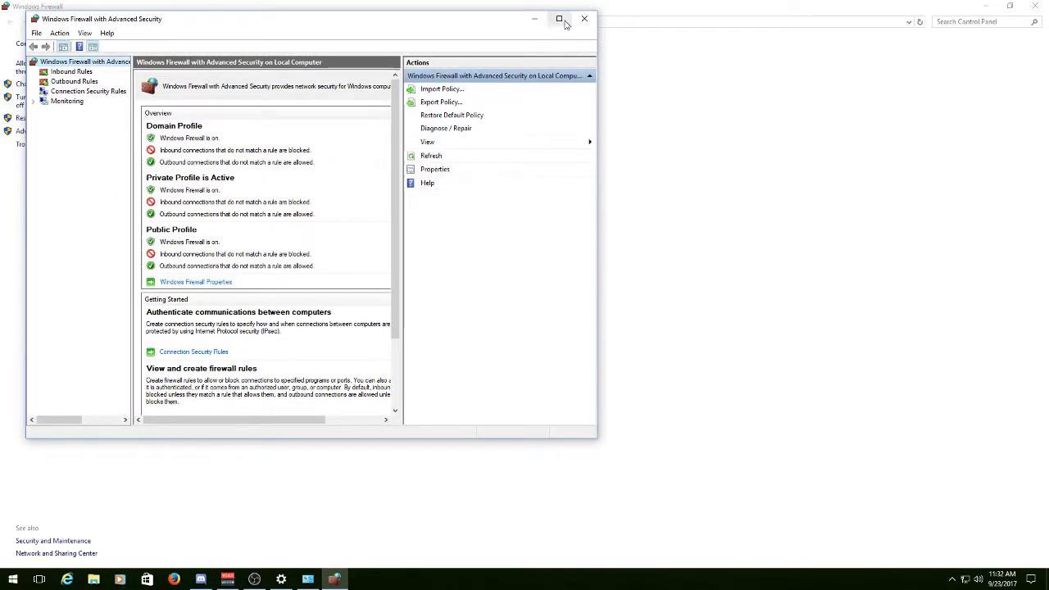
Start a new inbound program rule for SM64O.exe in the D:\Super Mario 64 Online folder
click(84, 74)
right_click(83, 73)
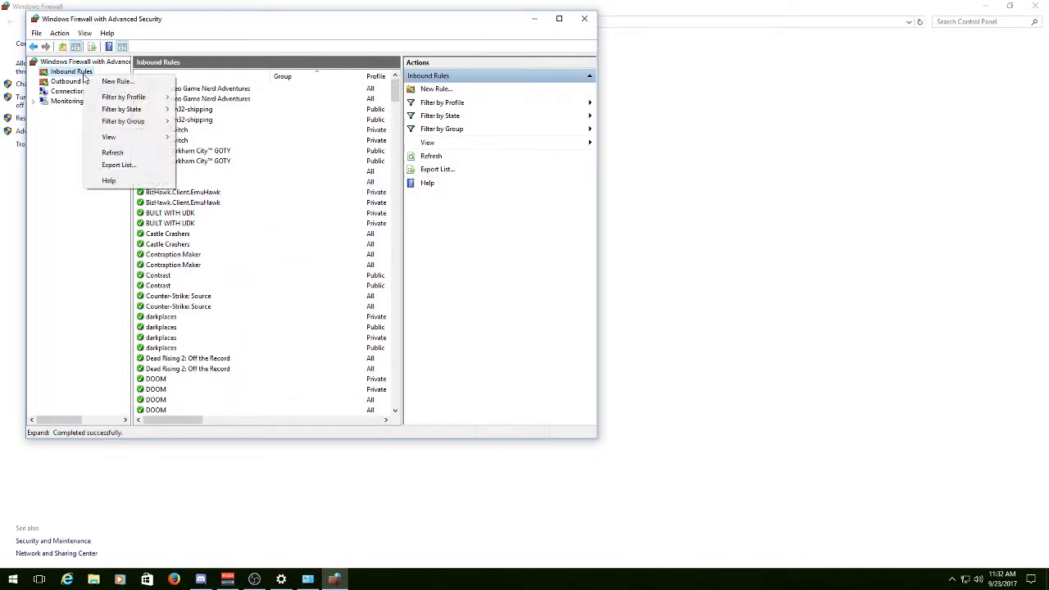
click(115, 82)
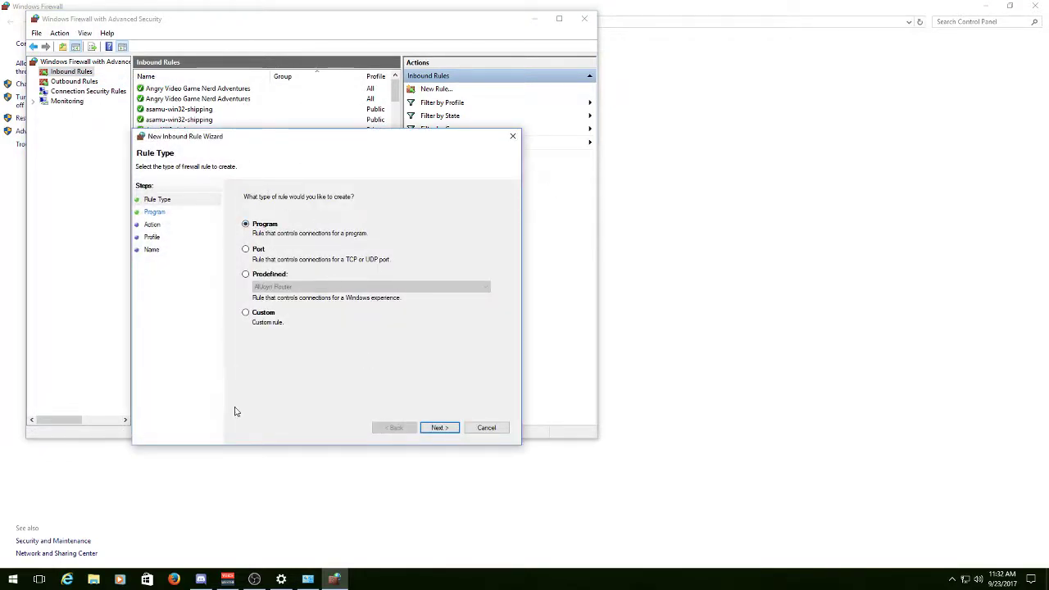
click(442, 428)
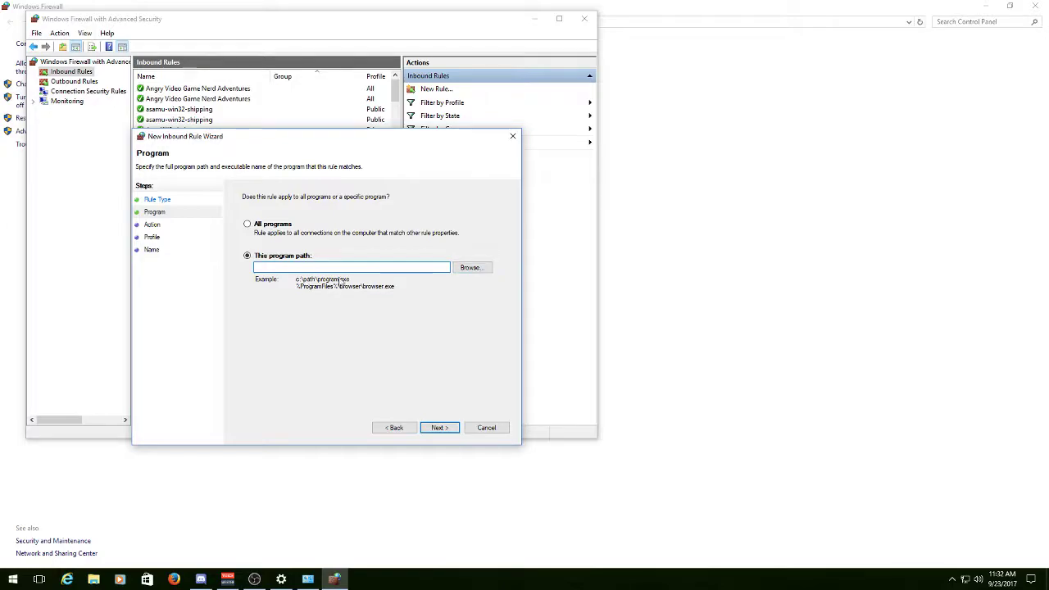
click(470, 267)
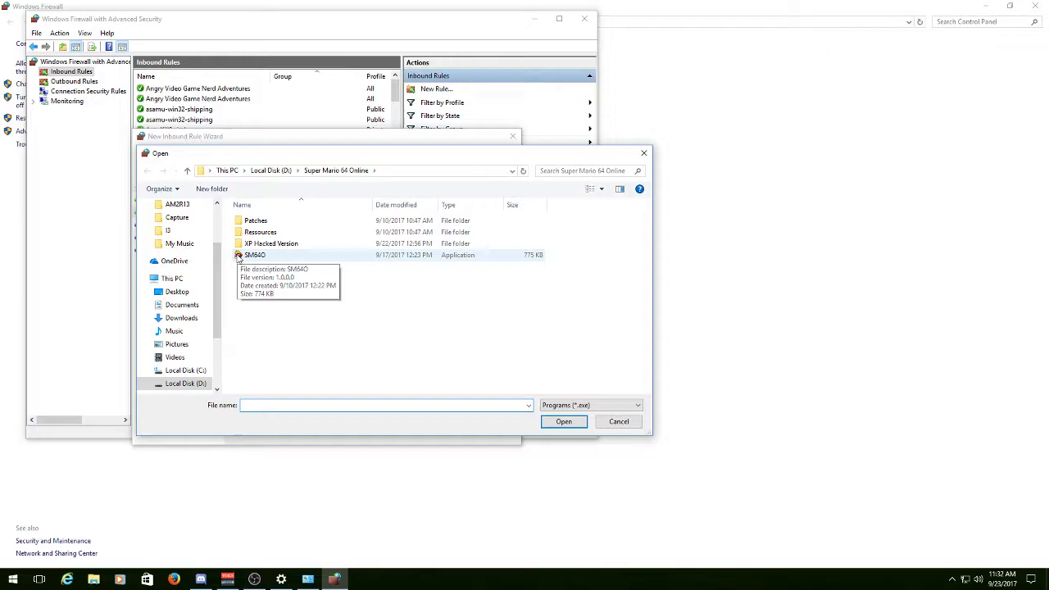
double_click(239, 255)
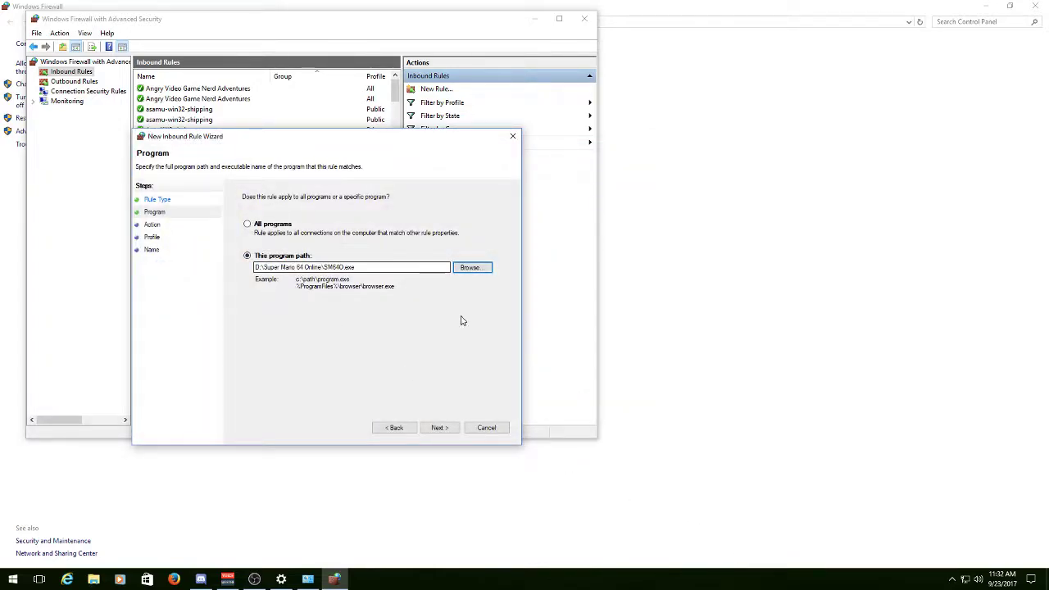
Allow the connection on the domain, private and public profiles, and create the inbound rule as Super Mario 64 Online
click(437, 427)
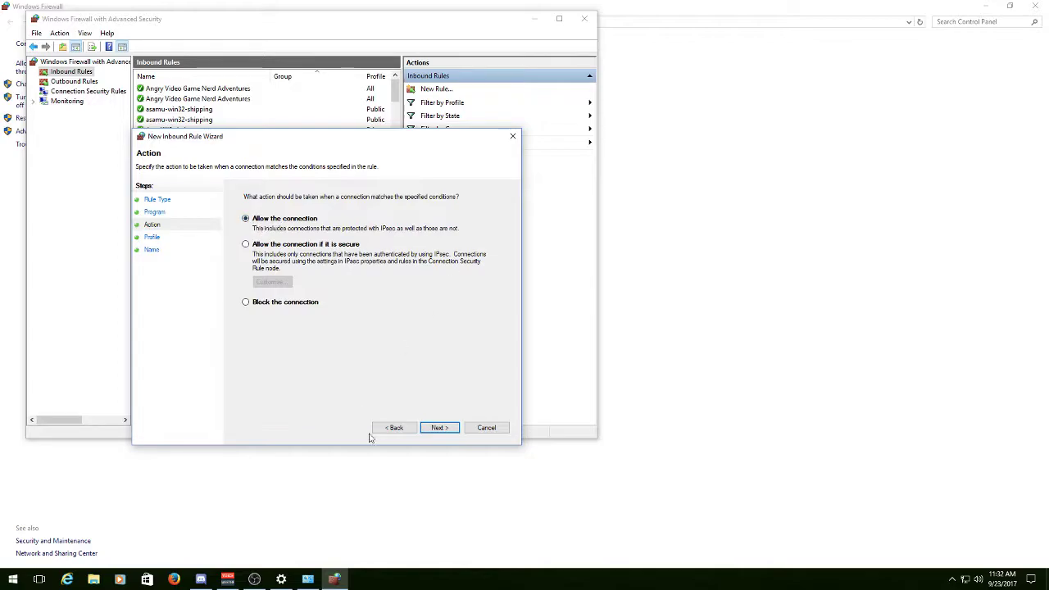
click(439, 428)
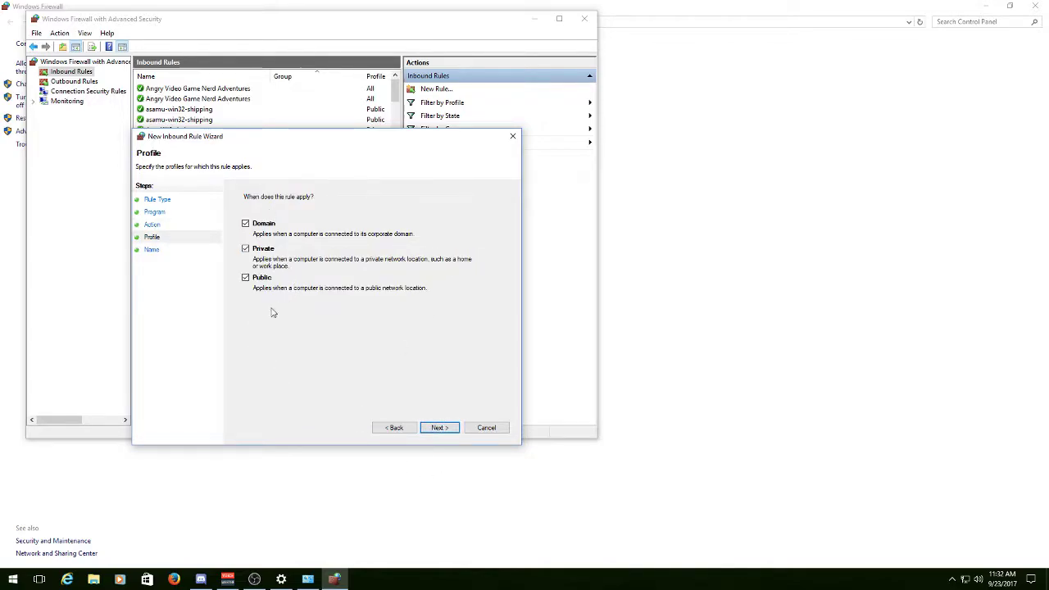
click(440, 428)
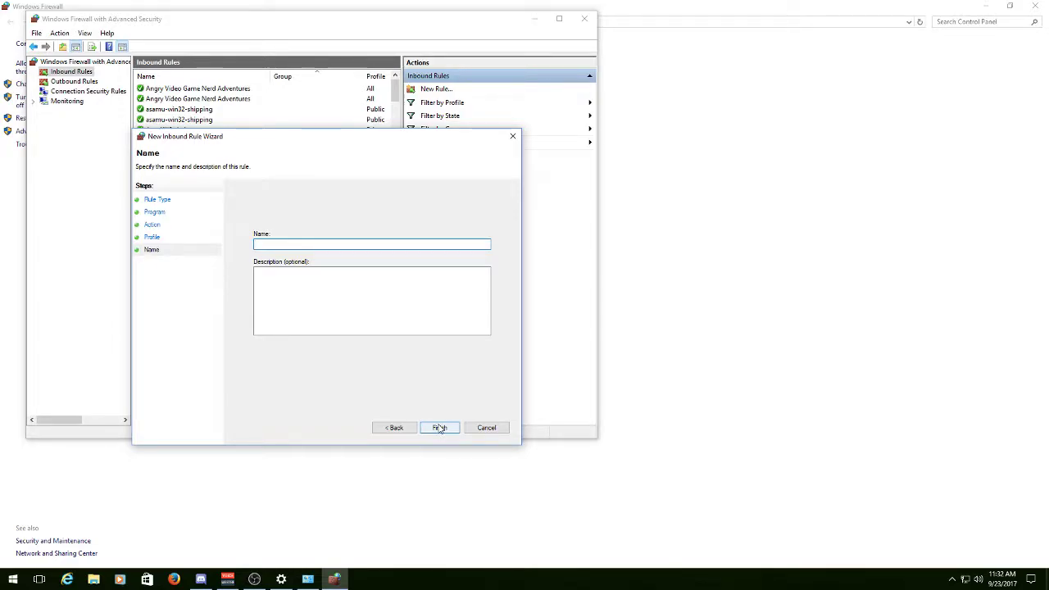
text(Super Mario 64)
text(Onl)
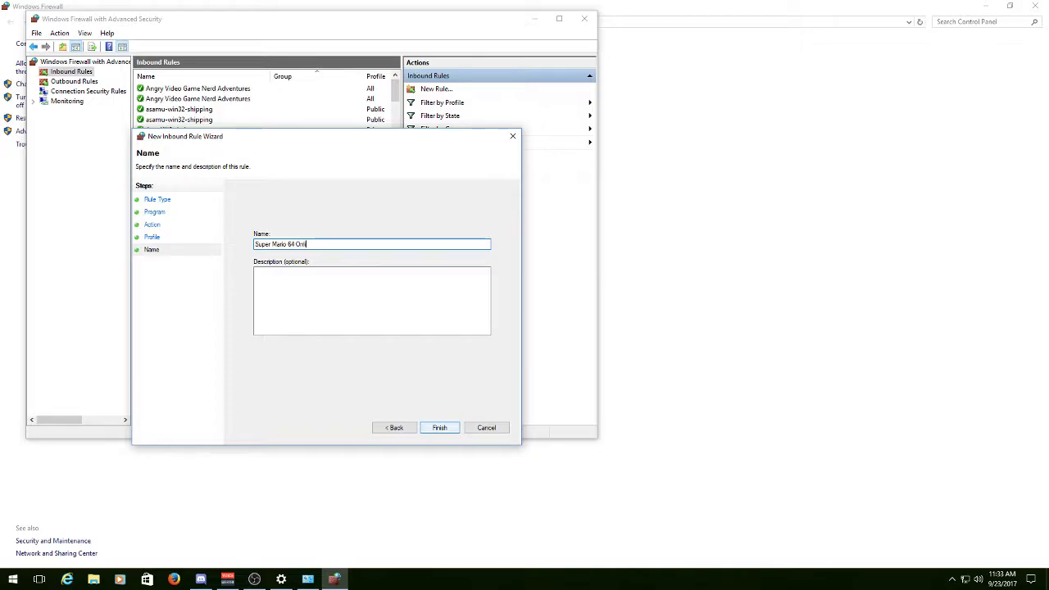
text(ine)
click(452, 431)
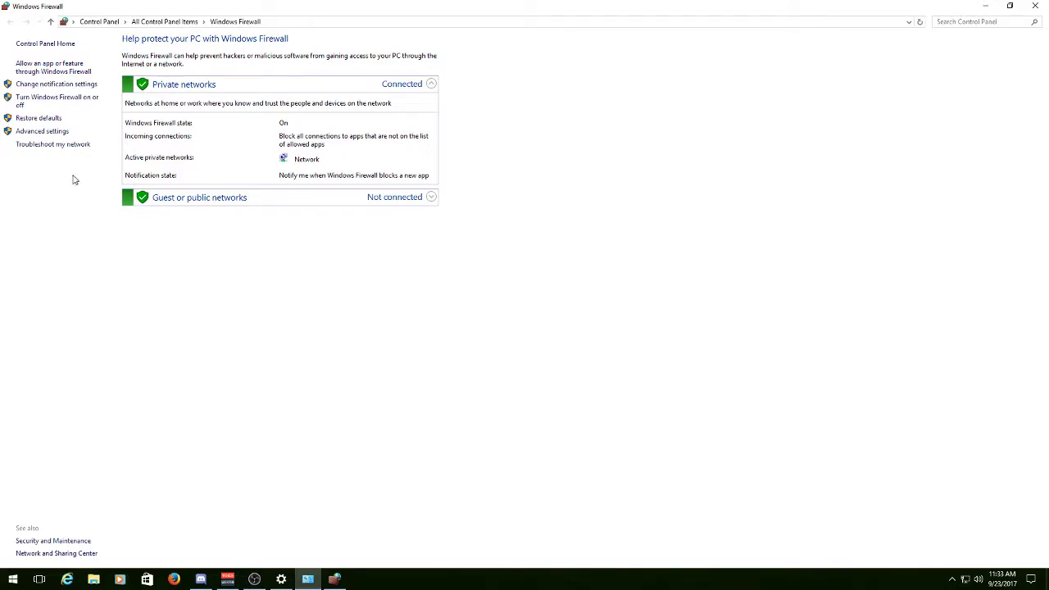
Start a new outbound program rule for D:\Super Mario 64 Online\SM64O.exe
click(334, 579)
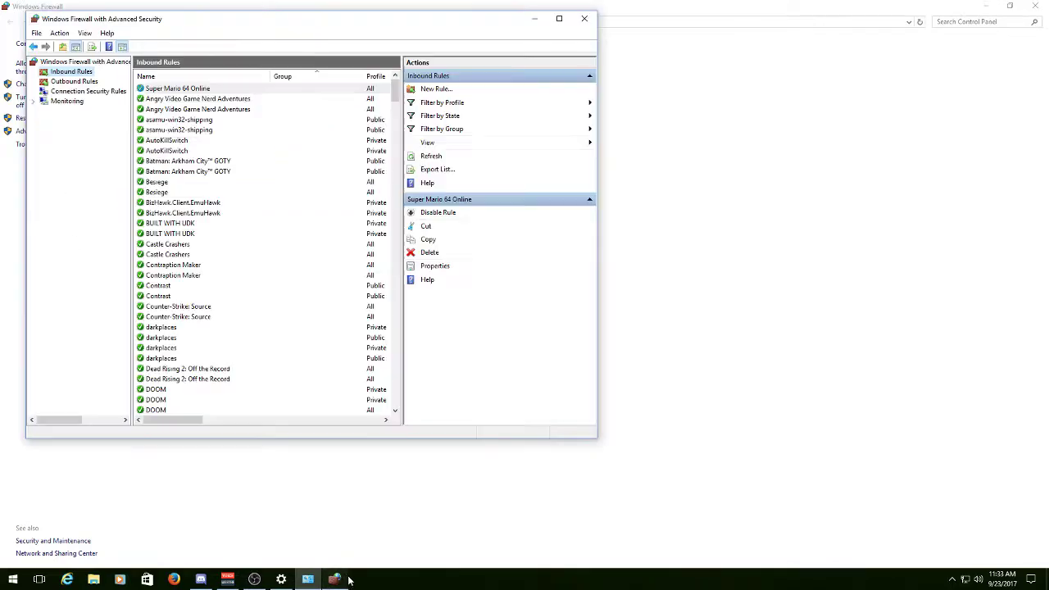
click(78, 81)
right_click(85, 82)
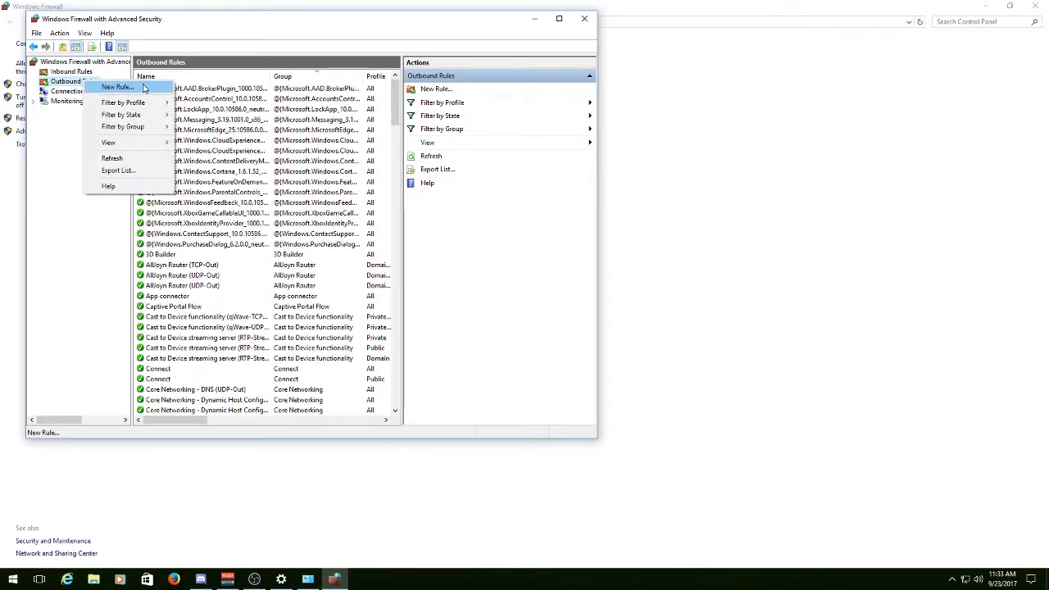
click(117, 87)
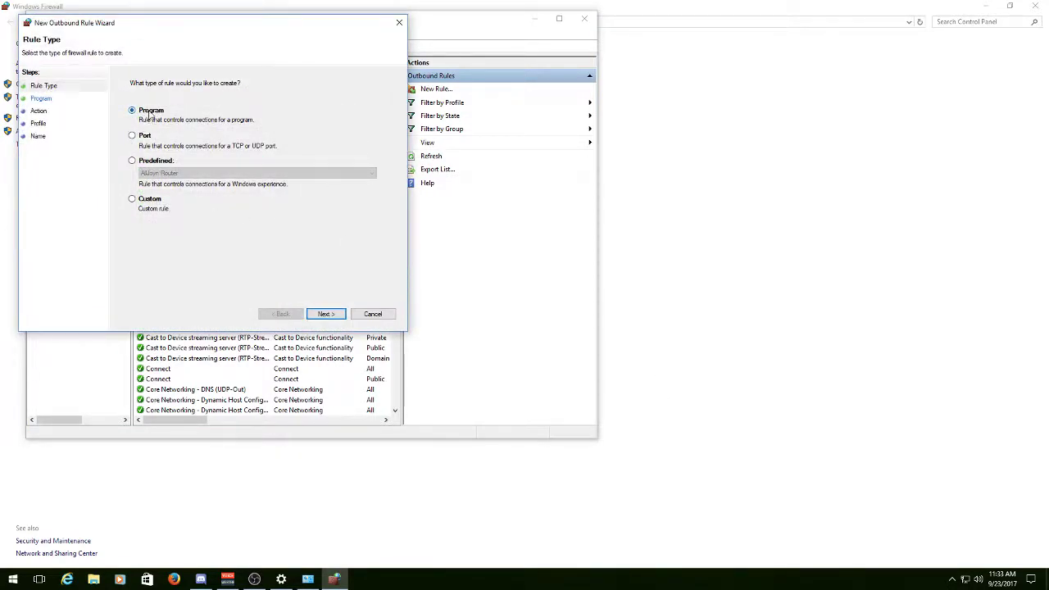
click(325, 314)
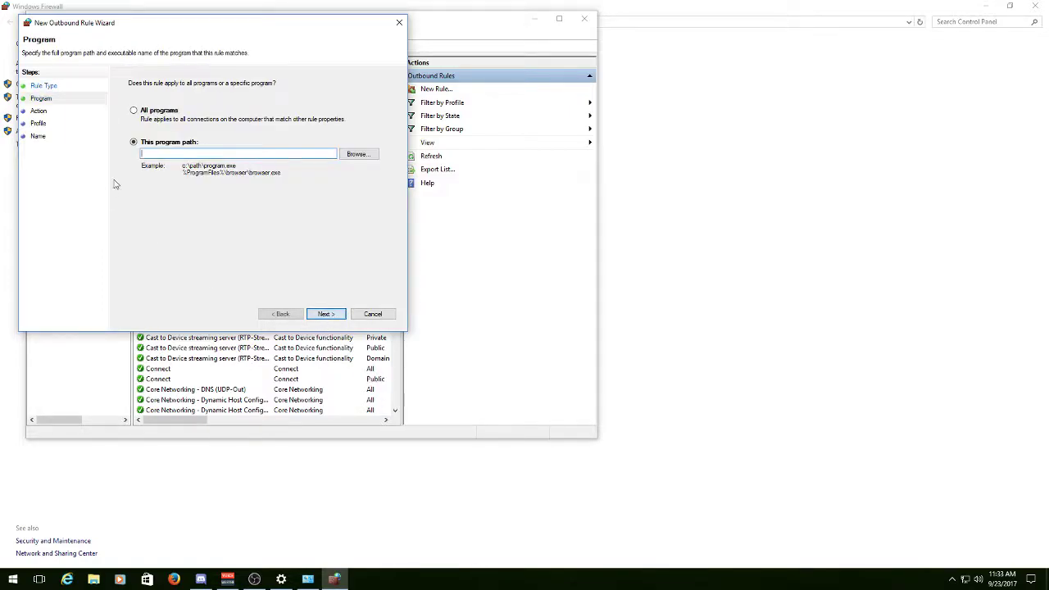
click(350, 155)
double_click(135, 143)
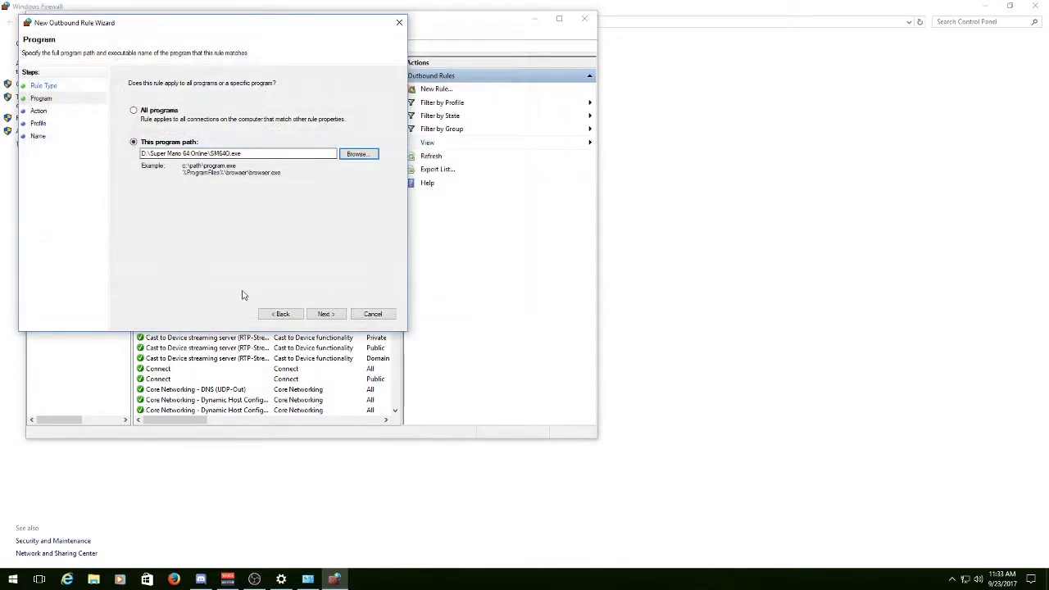
Apply the outbound rule to the domain, private and public profiles and create it with the name Super Mario 64 Online
click(326, 315)
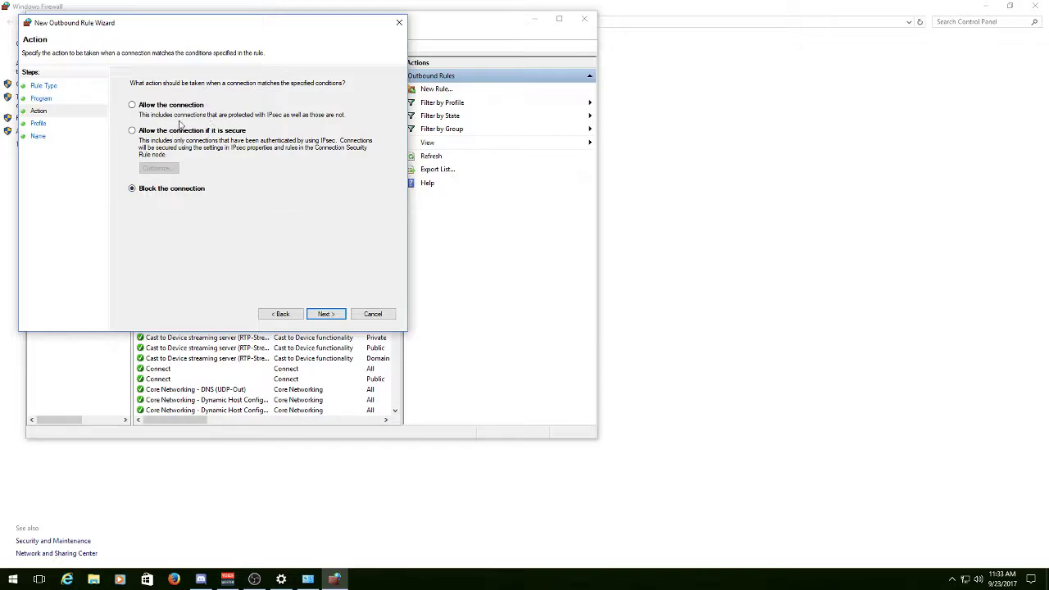
click(324, 316)
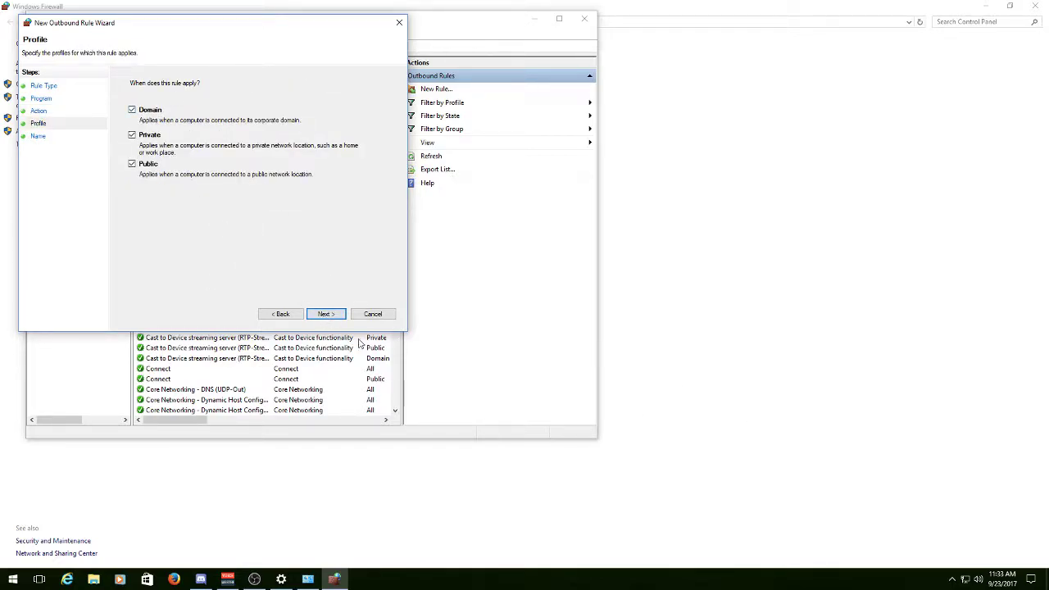
click(326, 314)
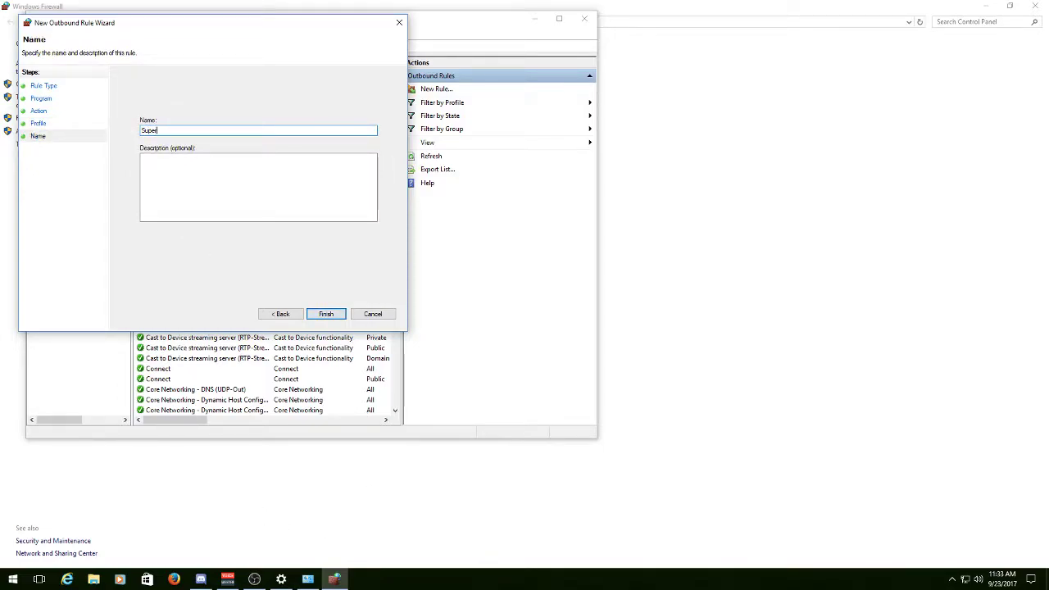
text(Super Mario 64 Online)
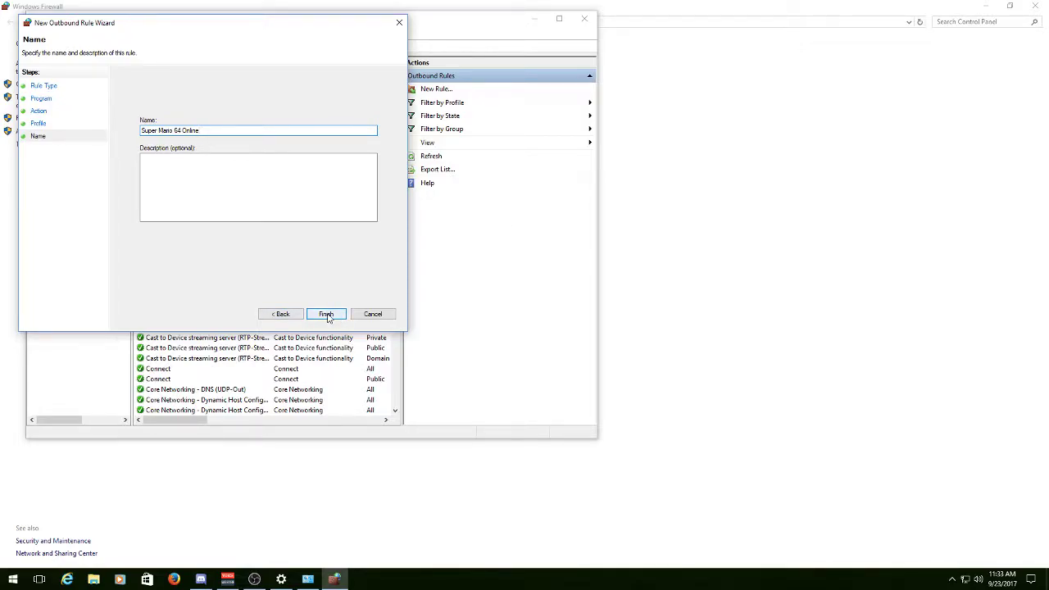
click(326, 315)
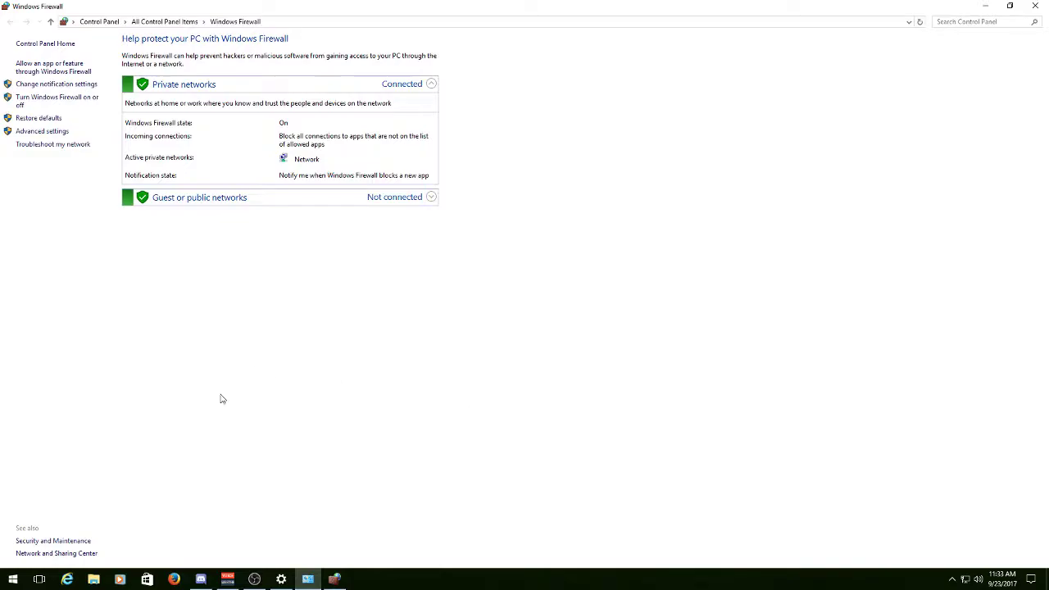
Close the advanced firewall console, the Windows Firewall window and the Windows Settings window
click(584, 18)
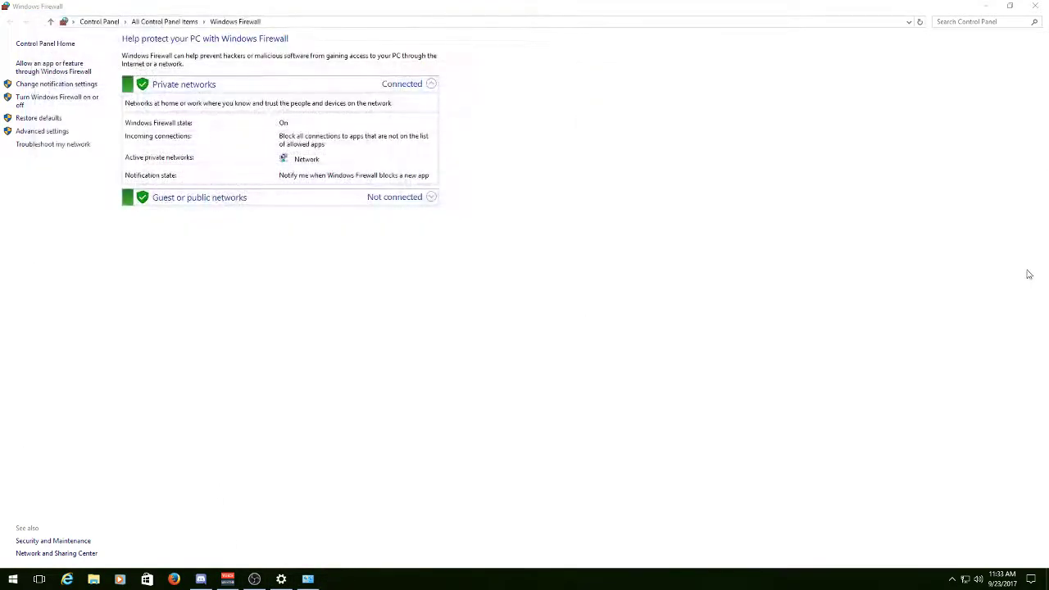
click(1034, 6)
click(1034, 5)
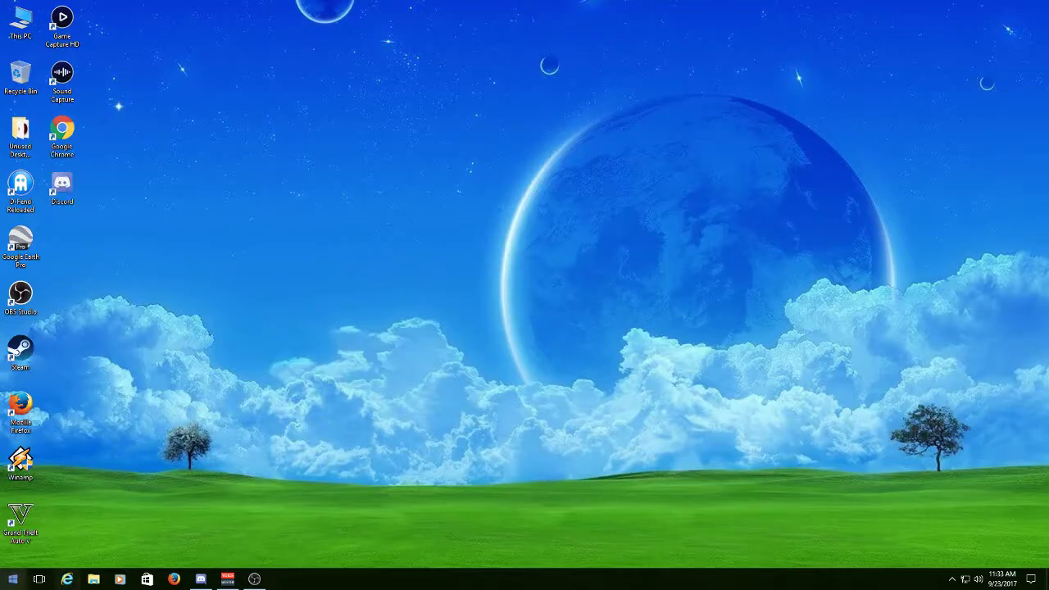
Launch Project64 1.6 and start the first Super Mario 64 (U) game in its ROM list
click(13, 580)
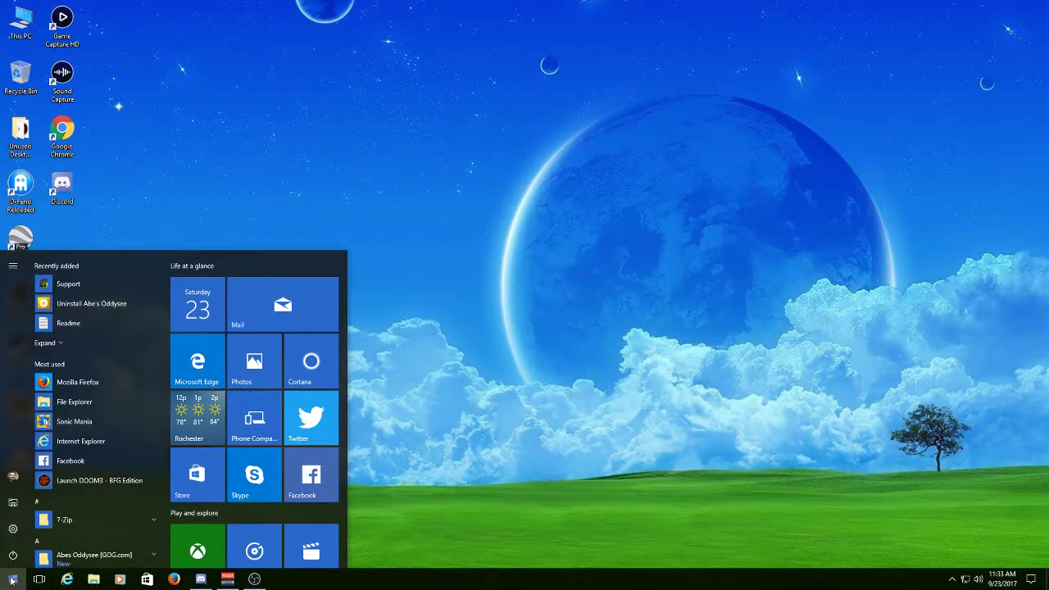
click(50, 502)
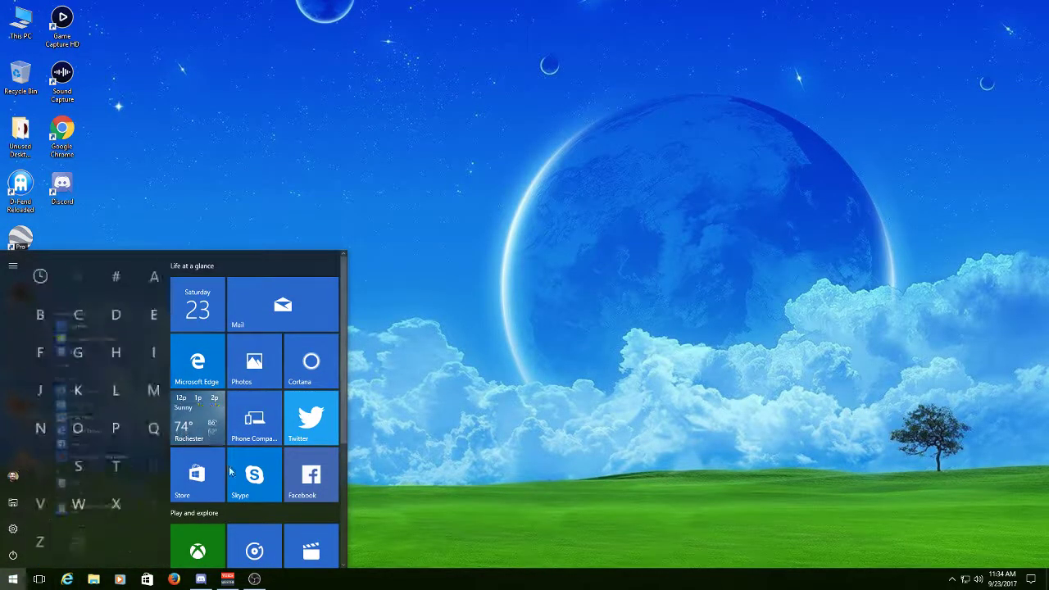
click(114, 426)
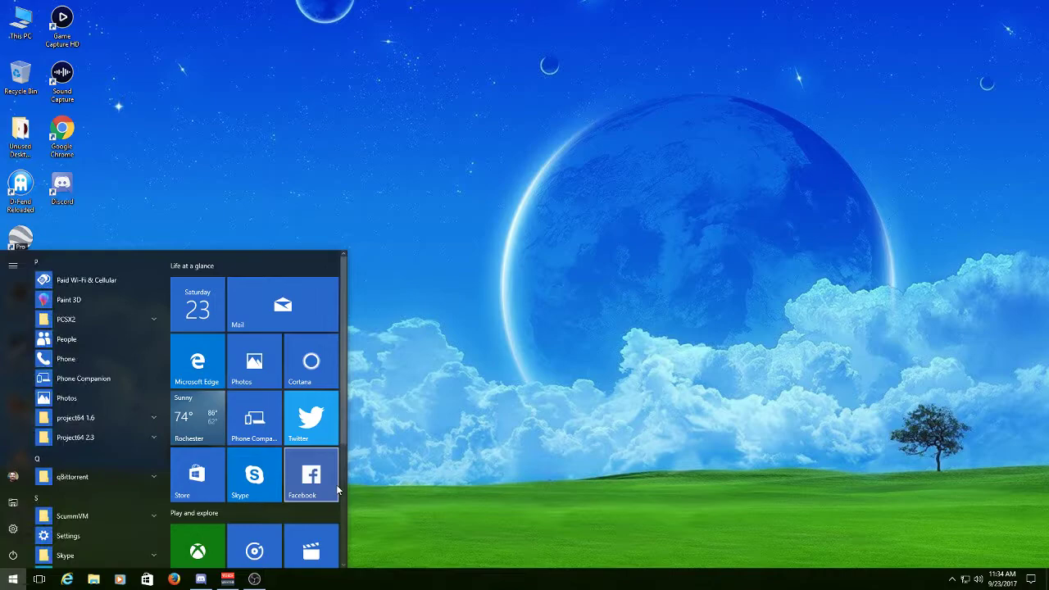
click(120, 423)
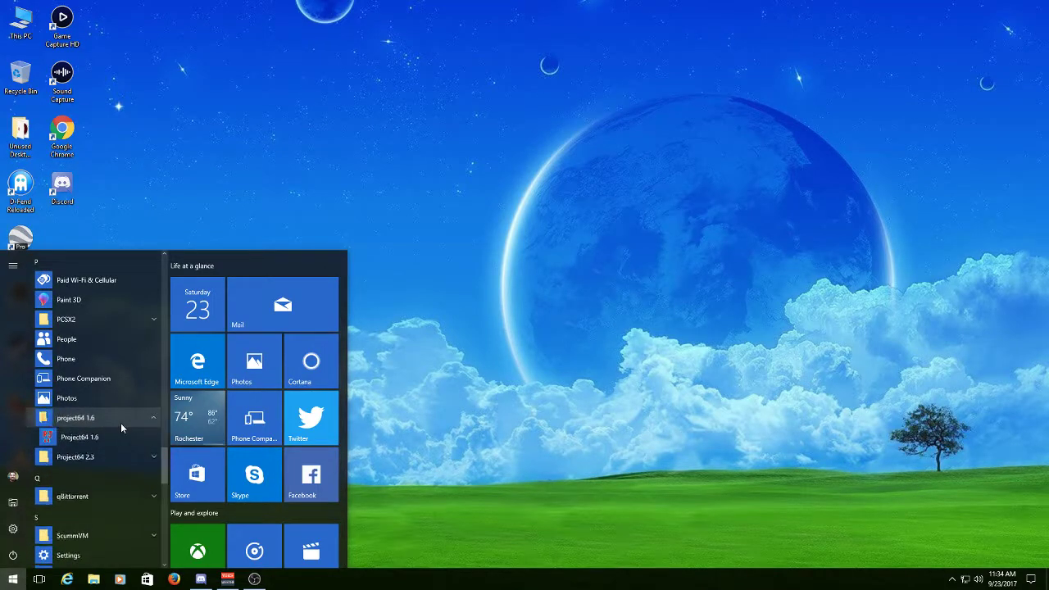
click(74, 438)
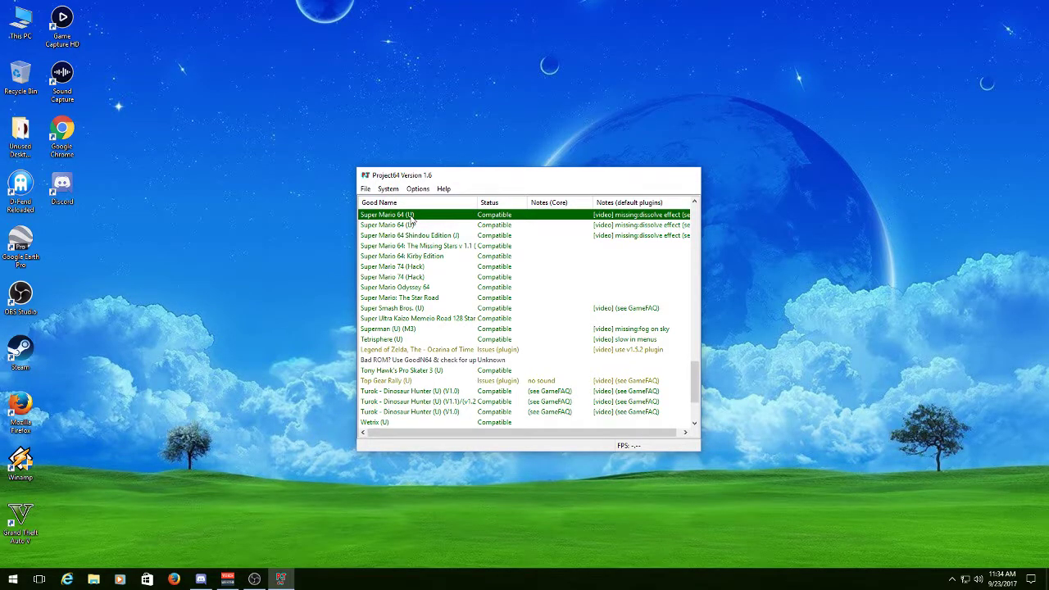
double_click(402, 215)
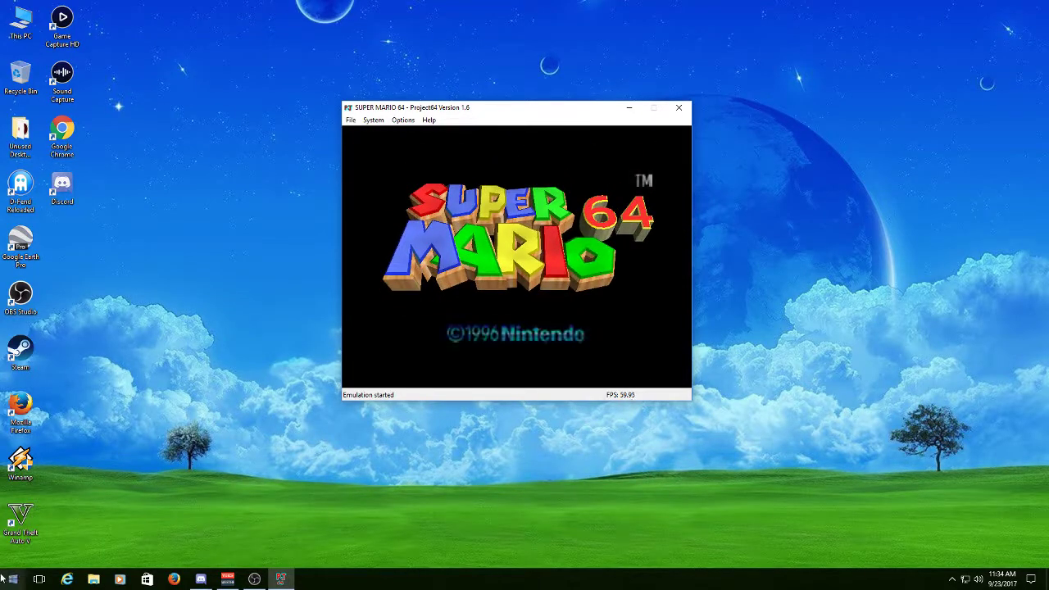
Lower the emulator's audio volume to near the minimum in the audio plugin configuration and close the dialog
click(373, 121)
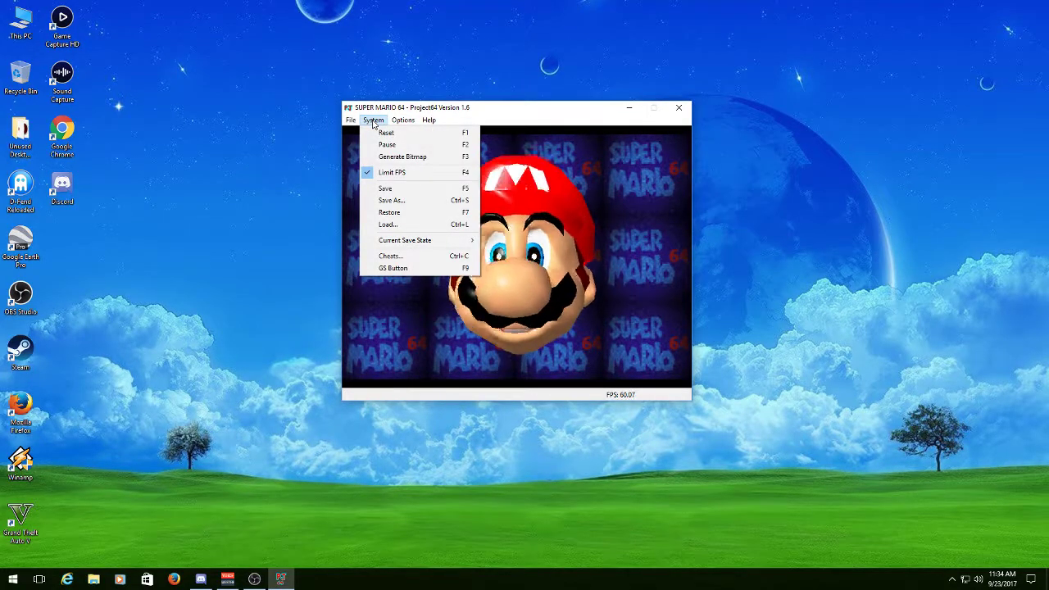
mouse_move(412, 124)
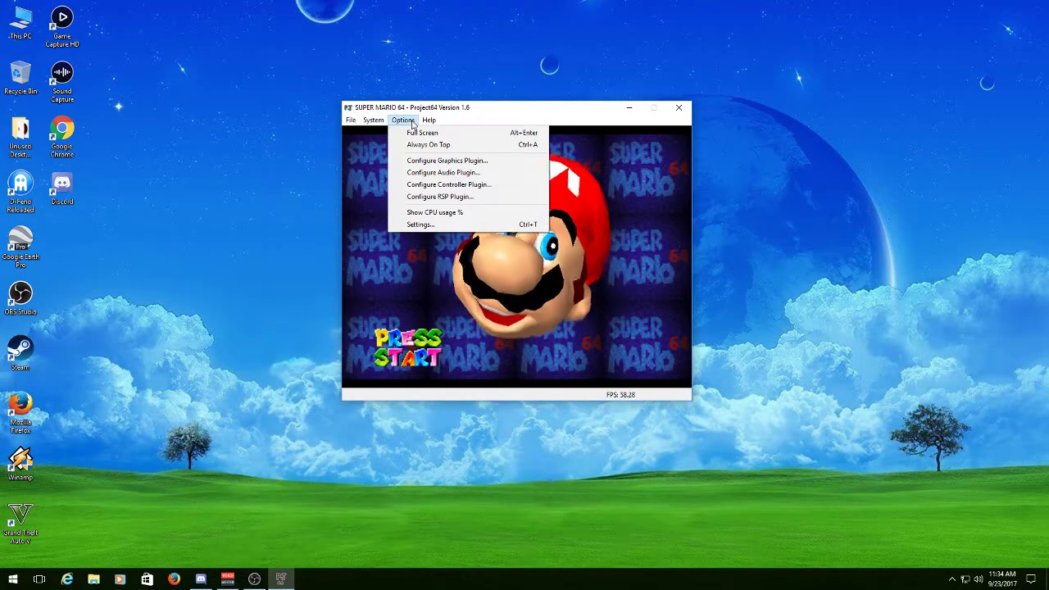
click(442, 172)
drag(473, 272, 480, 321)
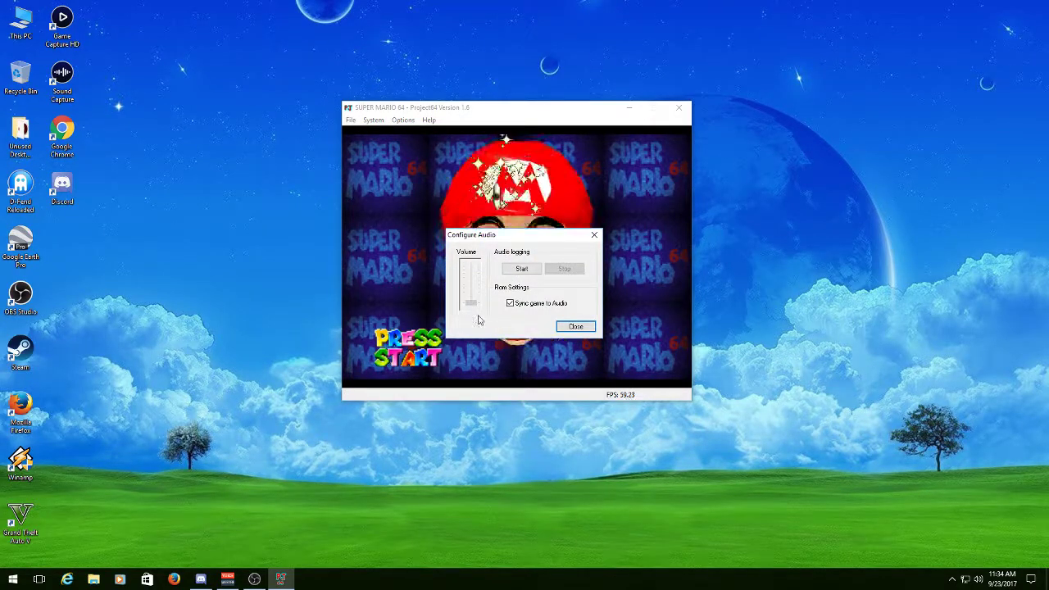
click(575, 326)
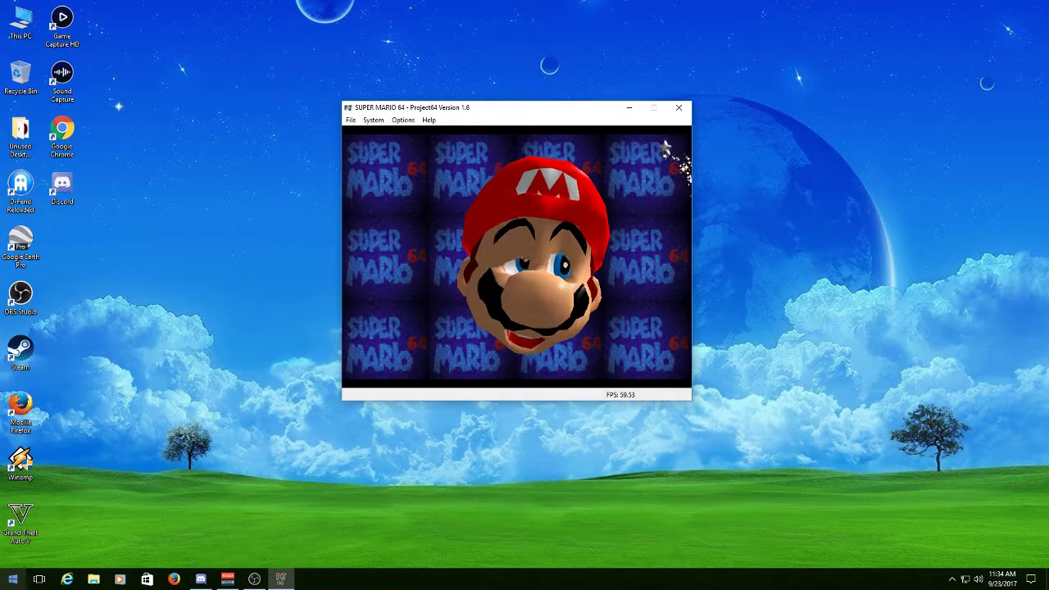
Launch the SM64 Online Tool by running D:\Super Mario 64 Online\SM64O.exe
key(super)
right_click(12, 579)
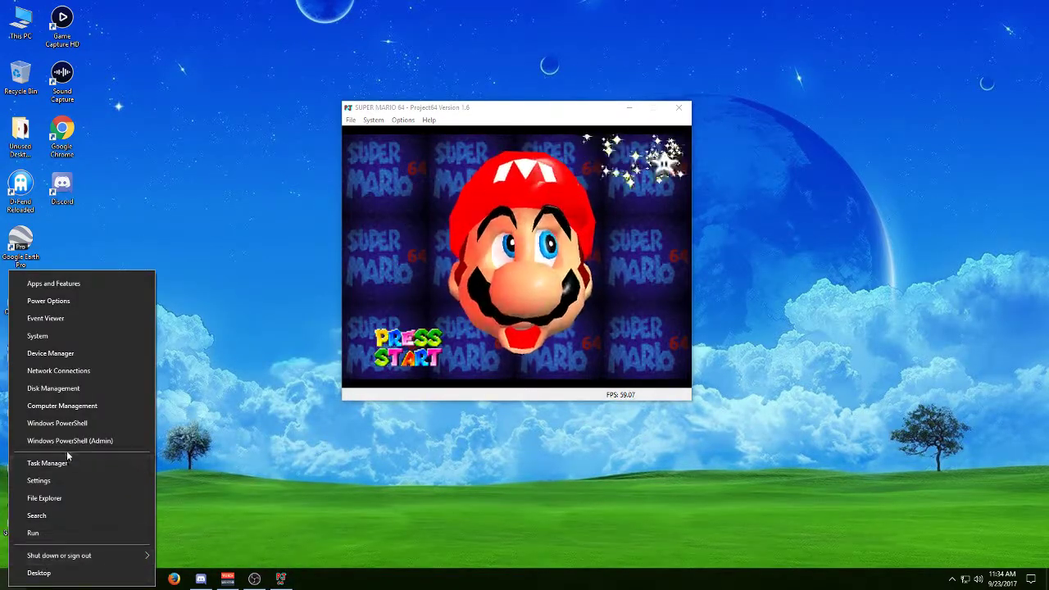
click(33, 532)
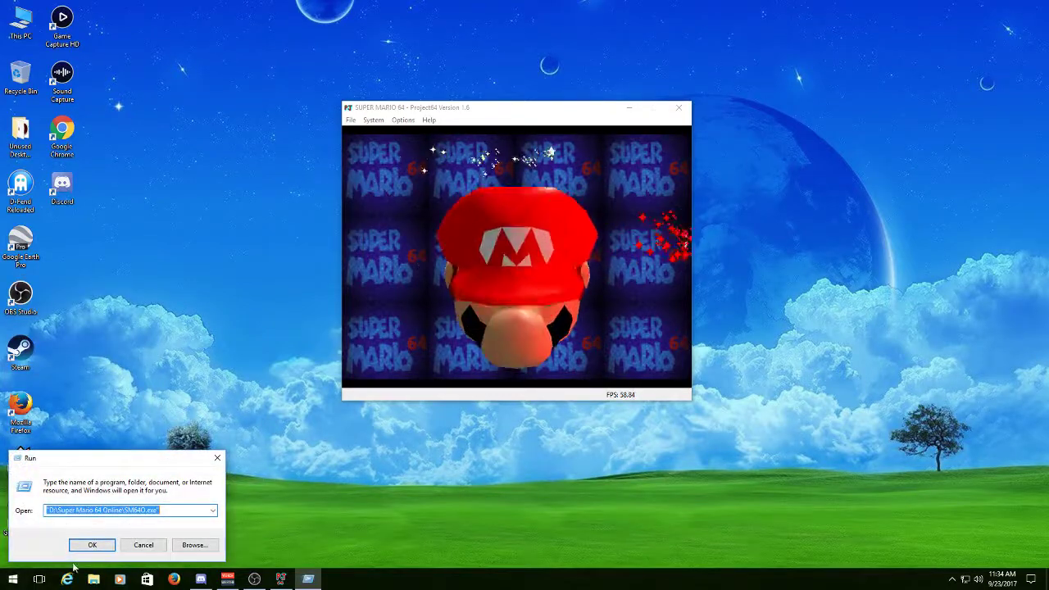
click(93, 544)
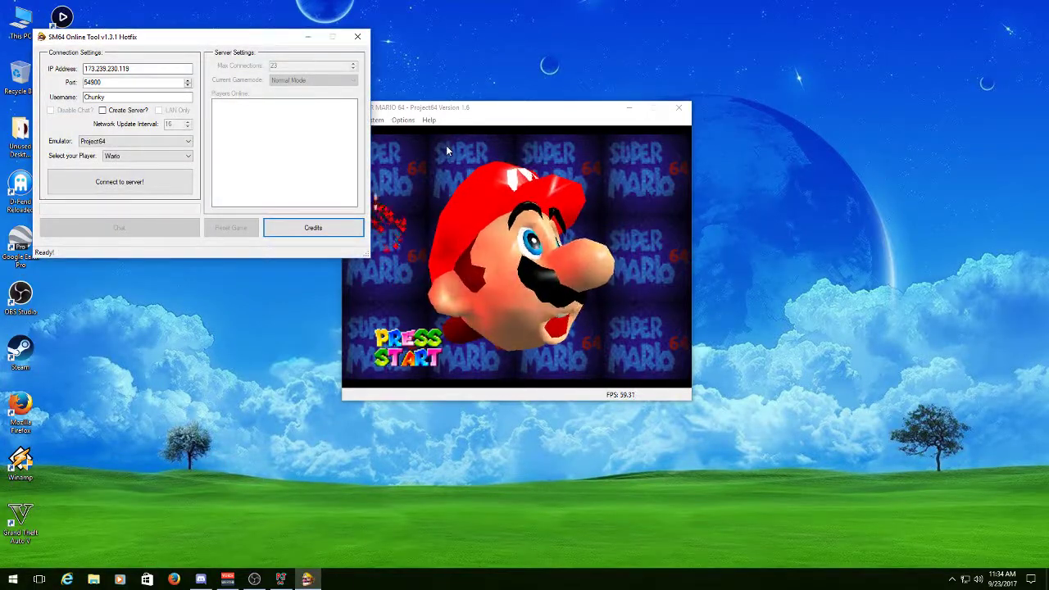
Advance Super Mario 64 to its file selection screen, and connect the SM64 Online Tool to the server with the existing connection settings
click(543, 110)
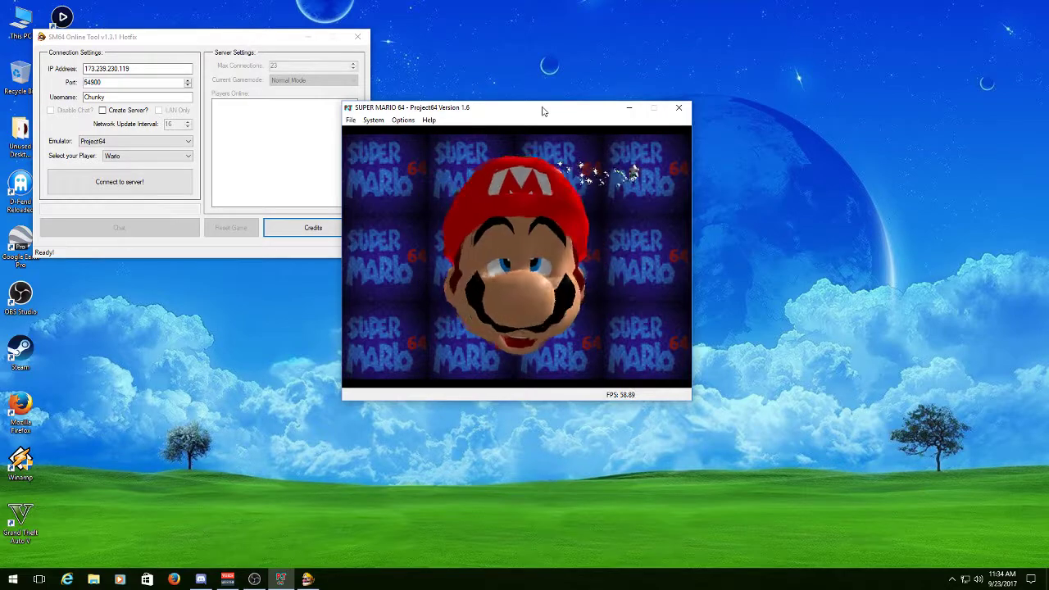
key(Return)
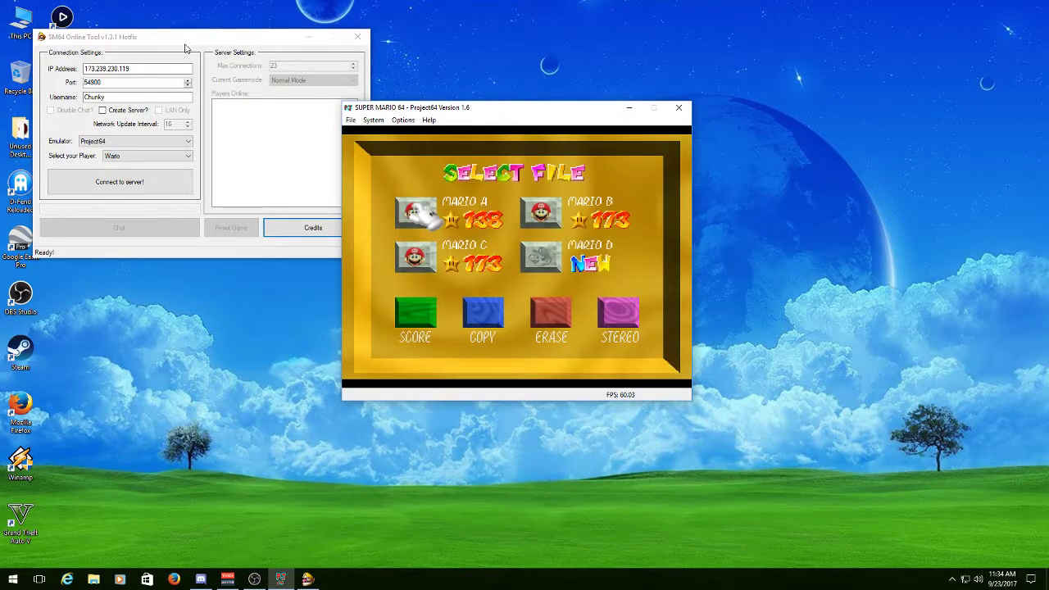
click(262, 95)
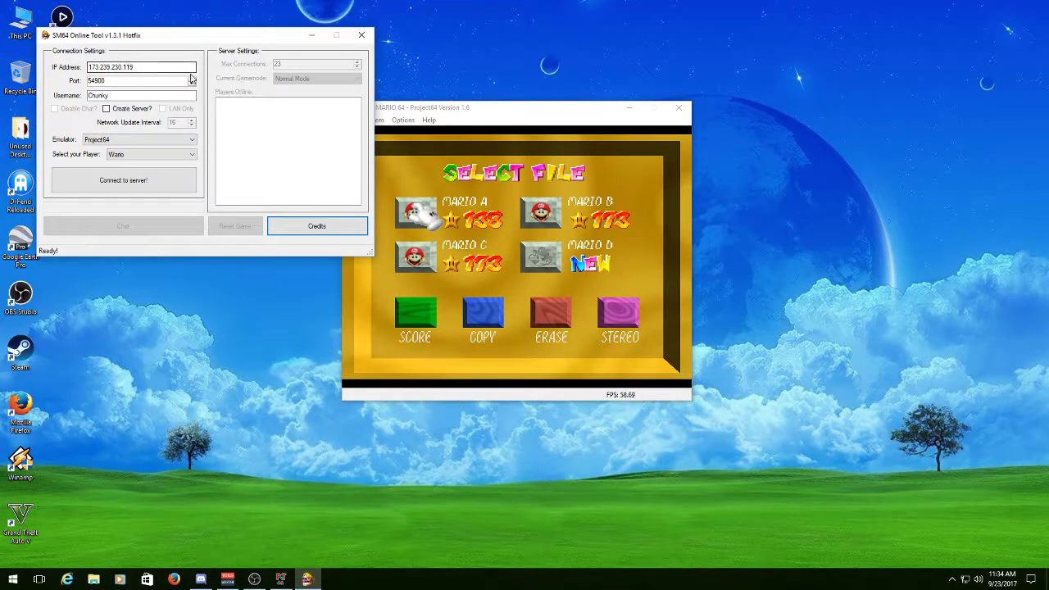
click(141, 180)
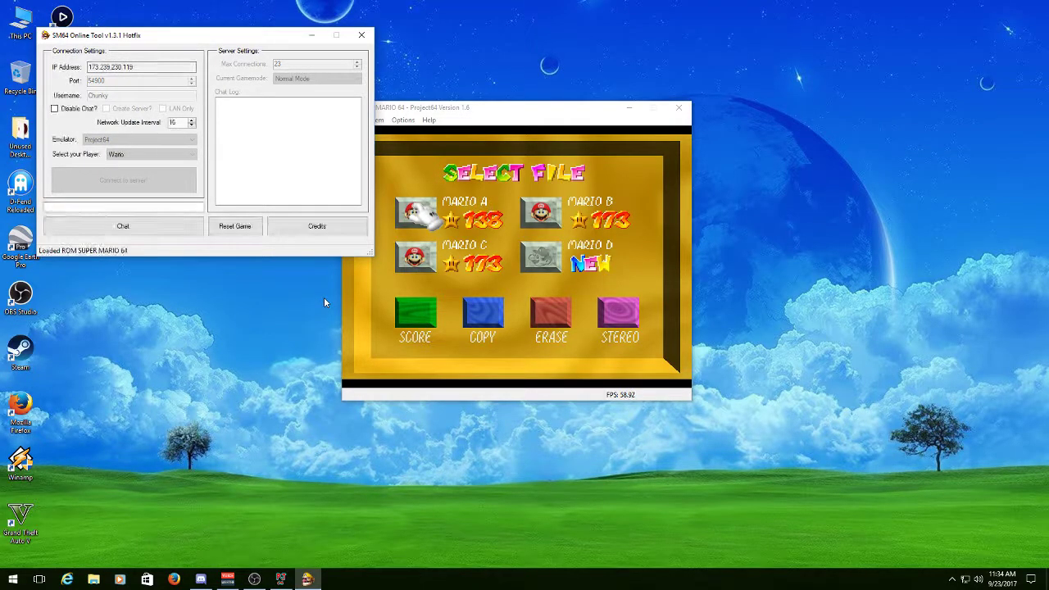
Save and reload the emulator state at the file selection screen, and start the Mario A save file
click(492, 123)
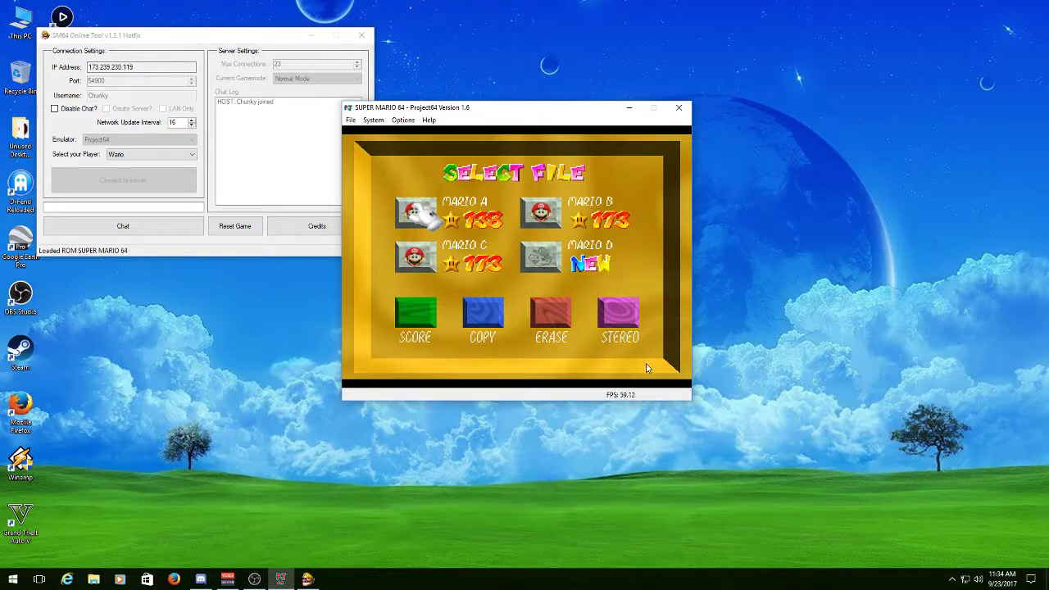
key(F5)
key(F7)
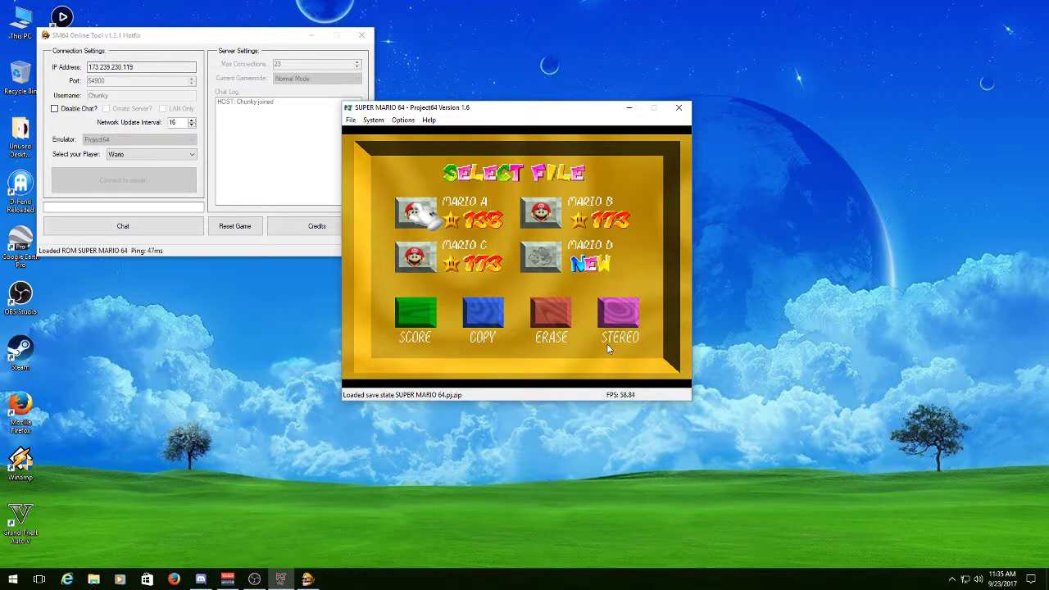
key(x)
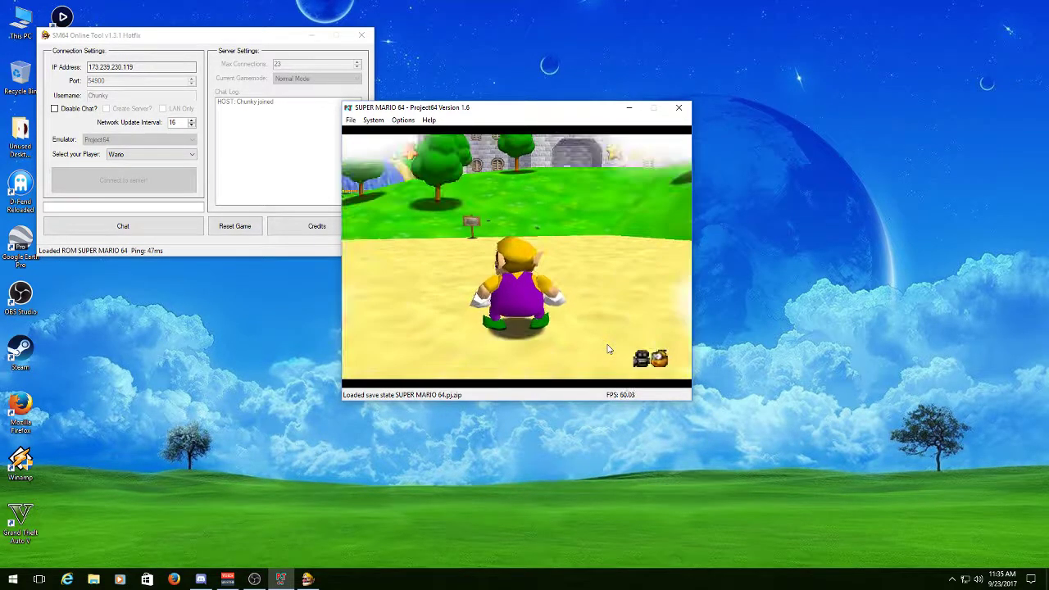
Run the Wario character around the sandy path on the castle grounds to try out the online game
key(Down)
key(Up)
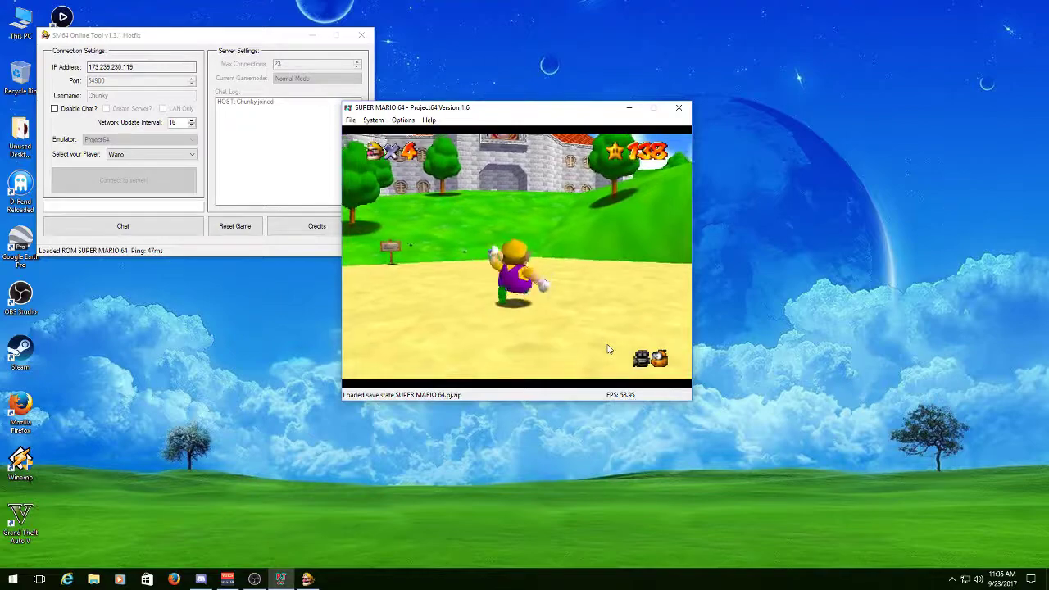
key(Right)
key(Down)
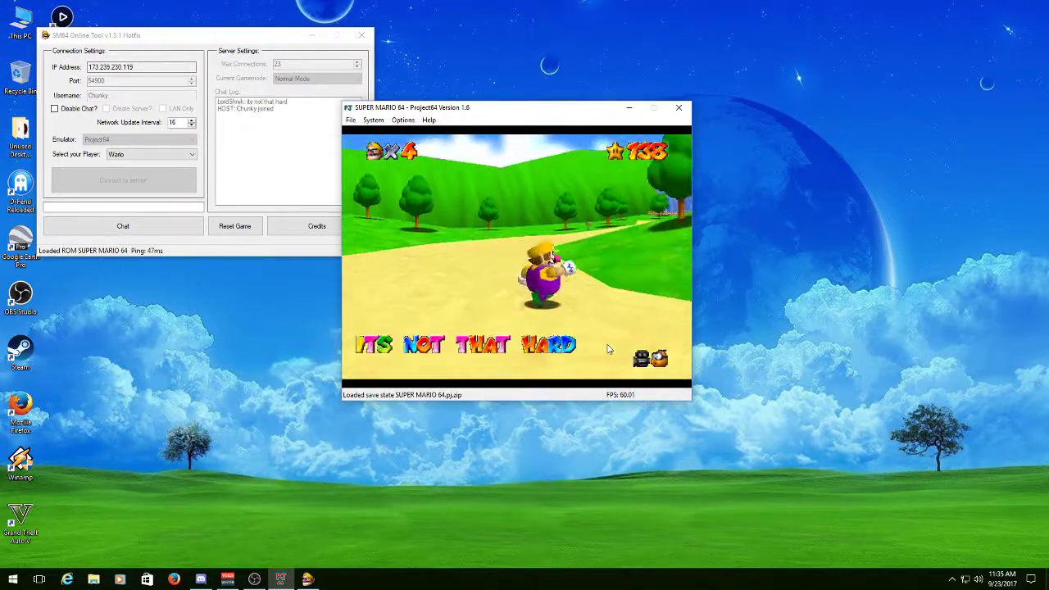
key(Left)
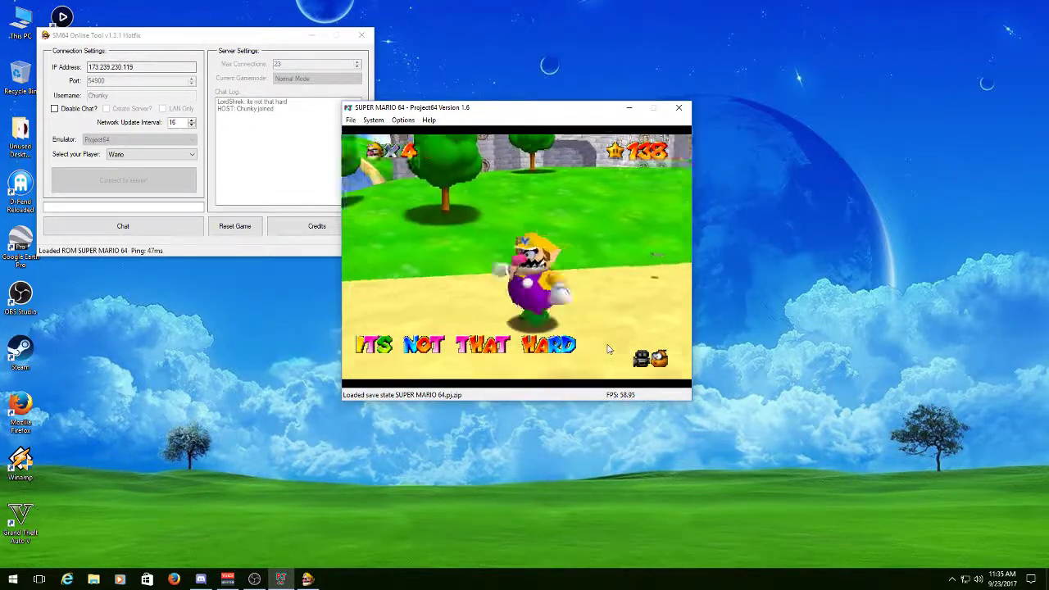
key(Down)
key(Up)
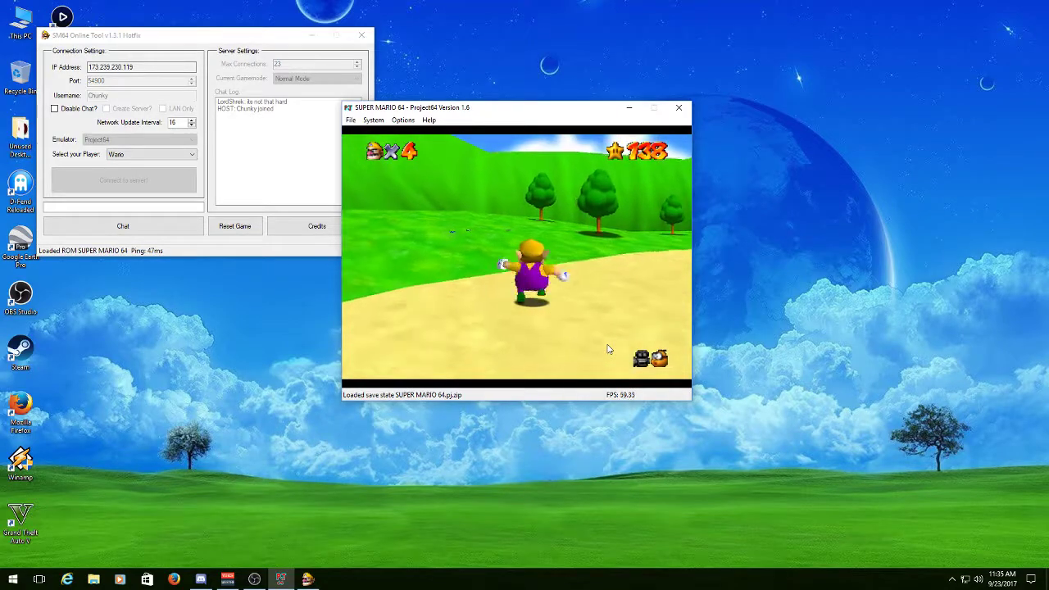
key(Left)
key(Up)
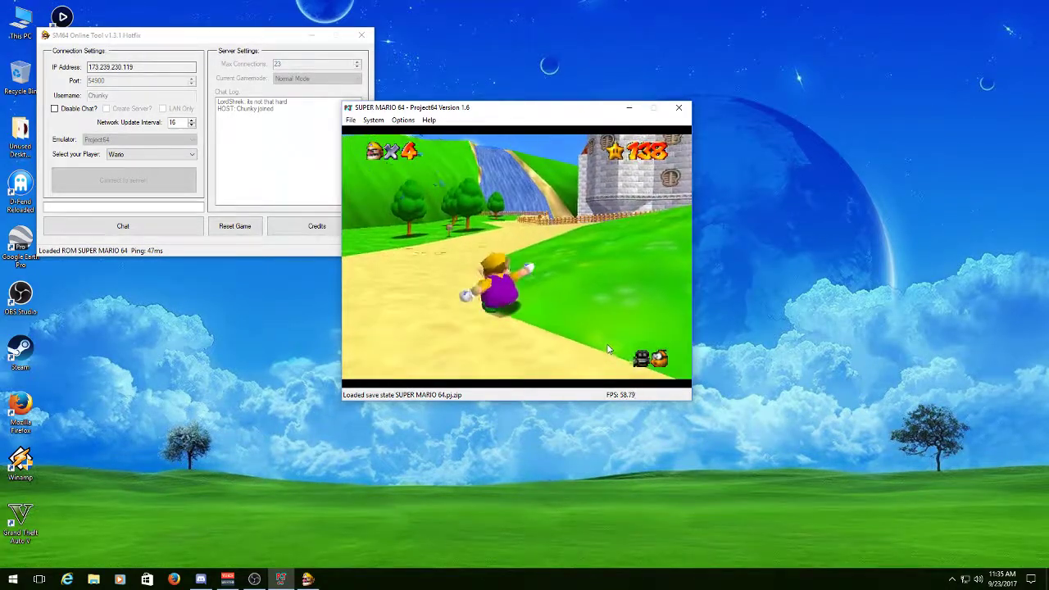